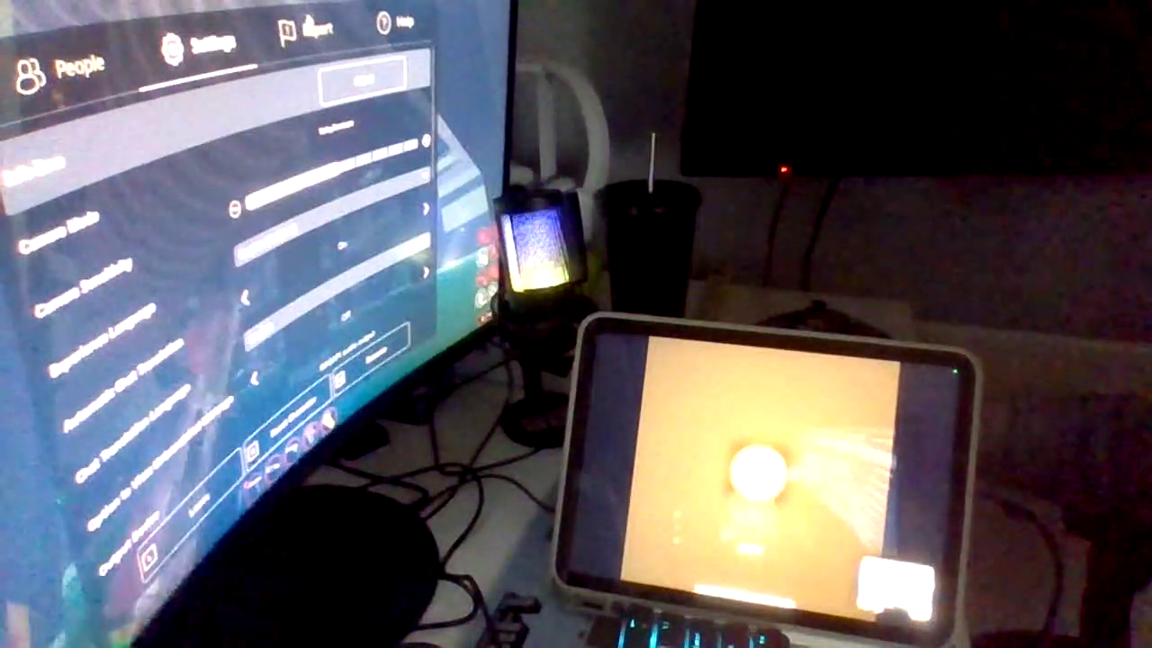
left_click(306, 32)
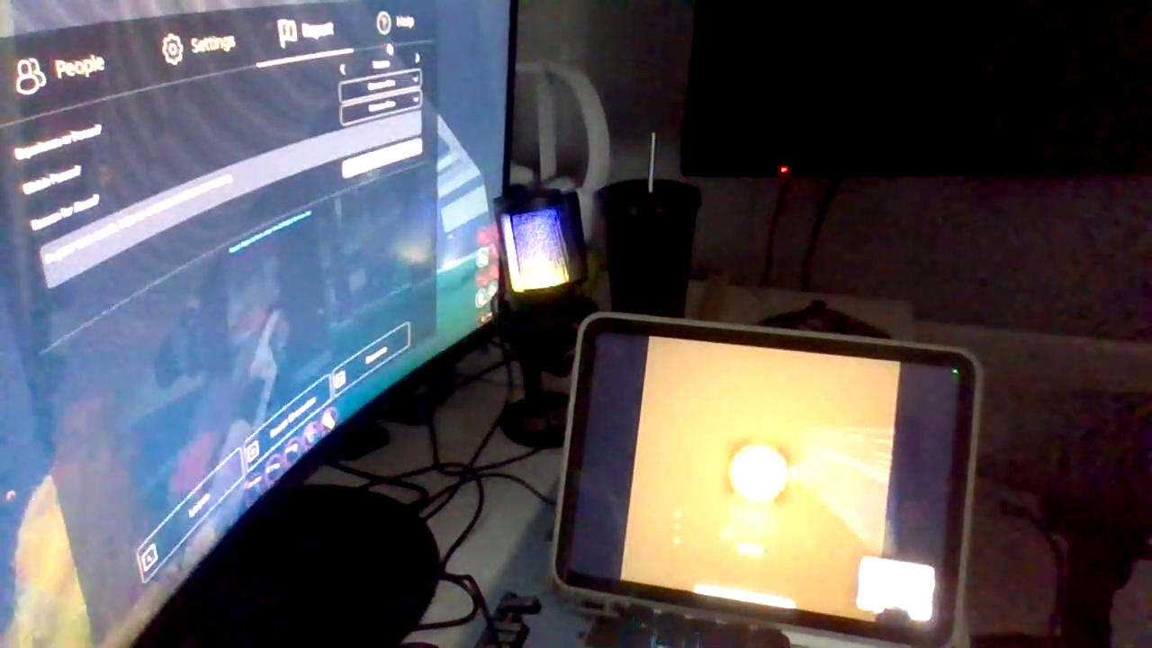